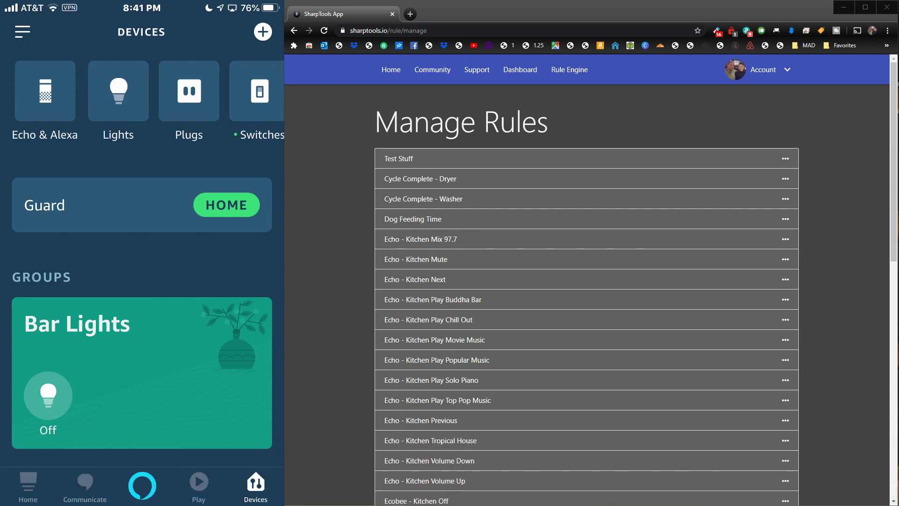
Step: Scroll the Alexa Devices page, then select and deselect the site part of the browser address
scroll(141, 257, "down", 10)
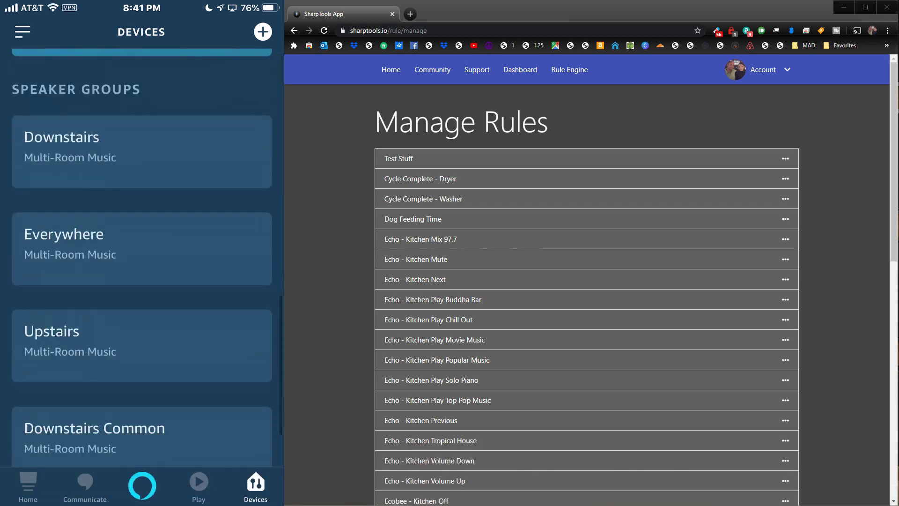
scroll(141, 258, "up", 10)
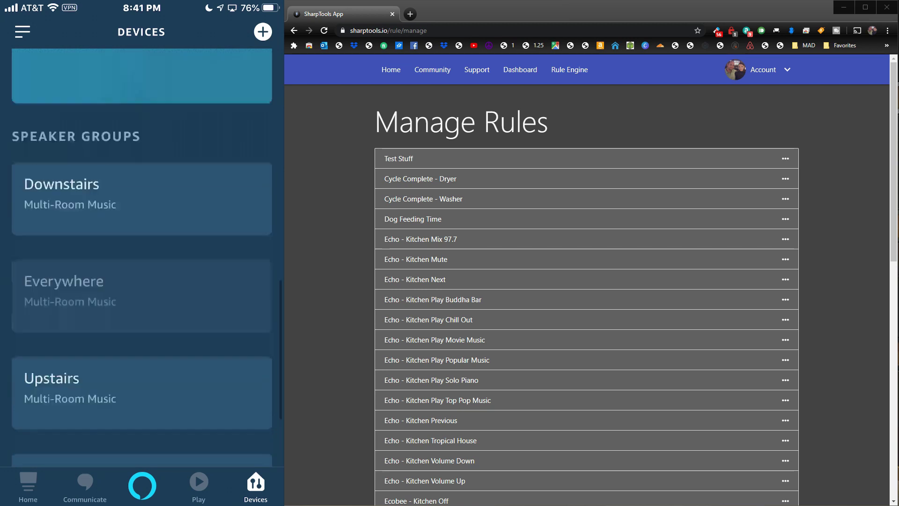
scroll(142, 258, "up", 3)
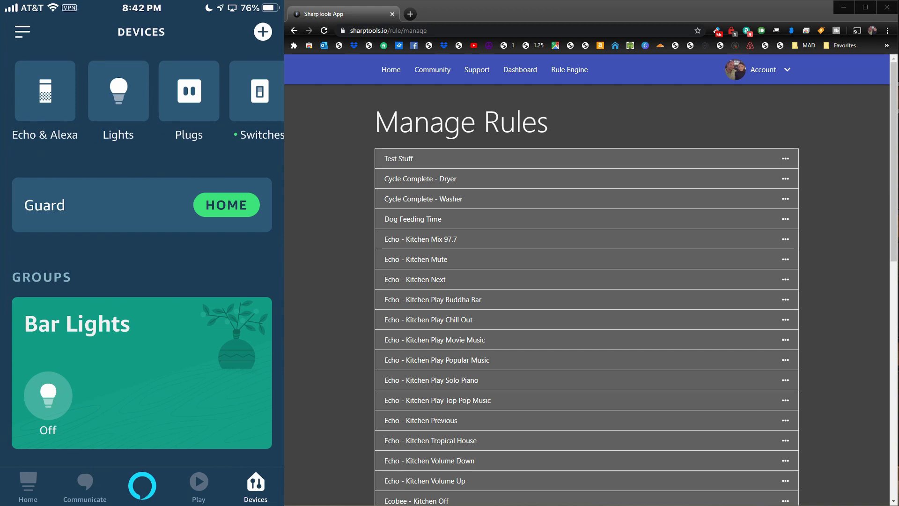
left_click(387, 30)
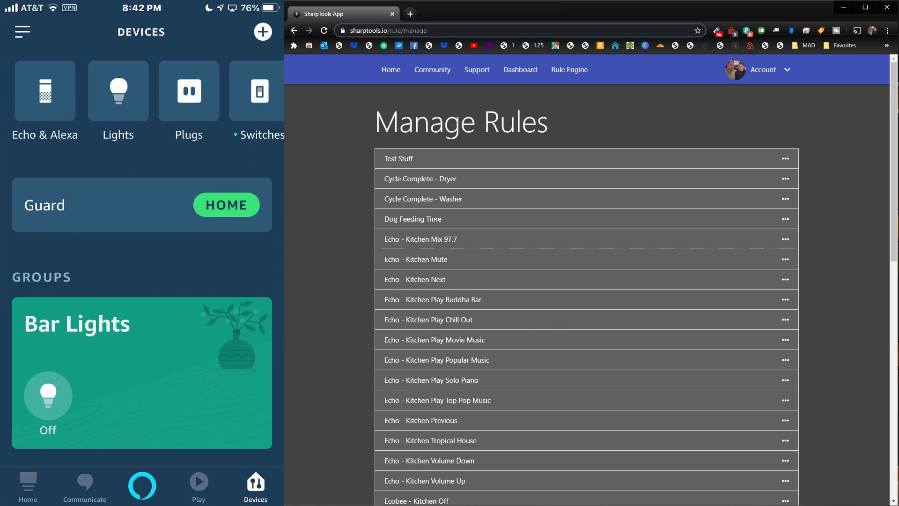
left_click_drag(408, 31, 325, 31)
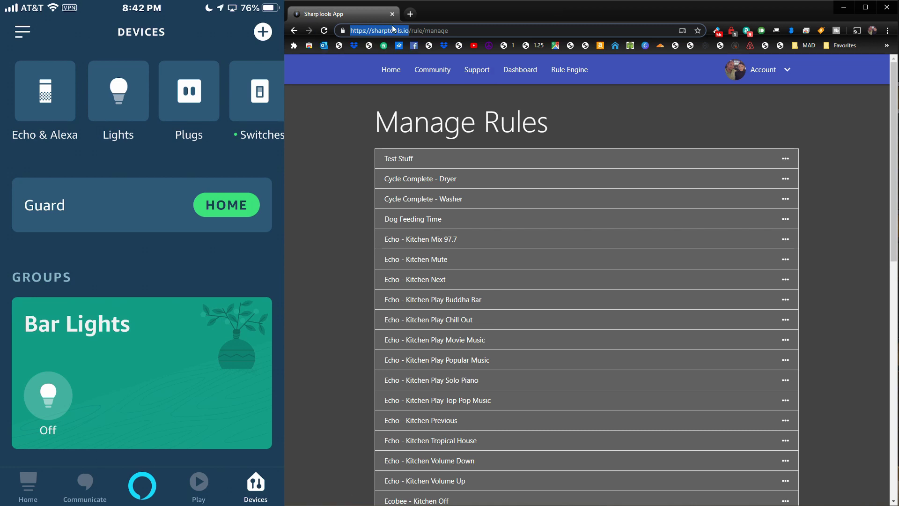
left_click(467, 32)
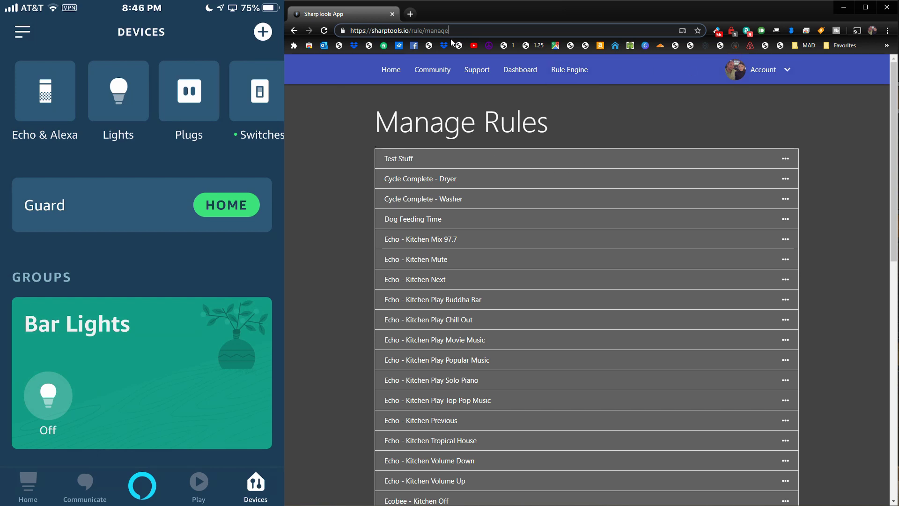
Step: Return focus from the address bar to the SharpTools page
left_click(459, 104)
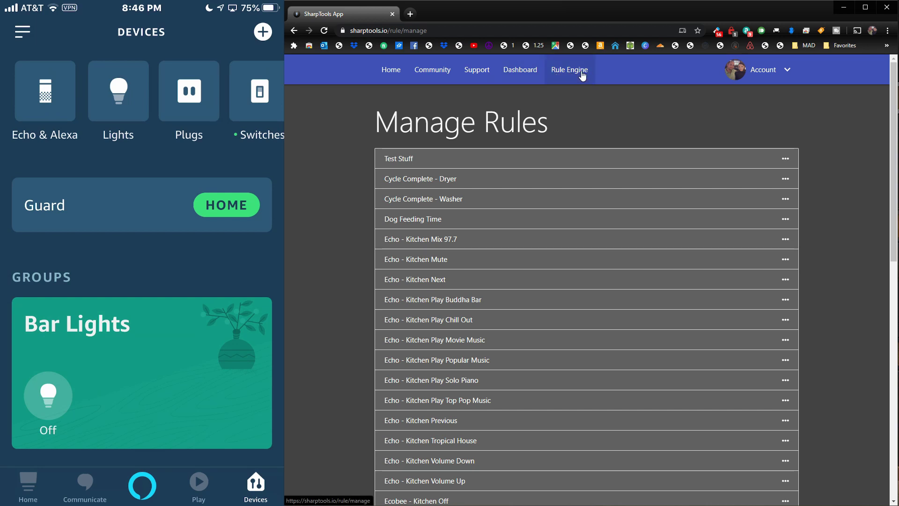
Step: Scroll down the Manage Rules list and start a new rule
scroll(544, 183, "down", 7)
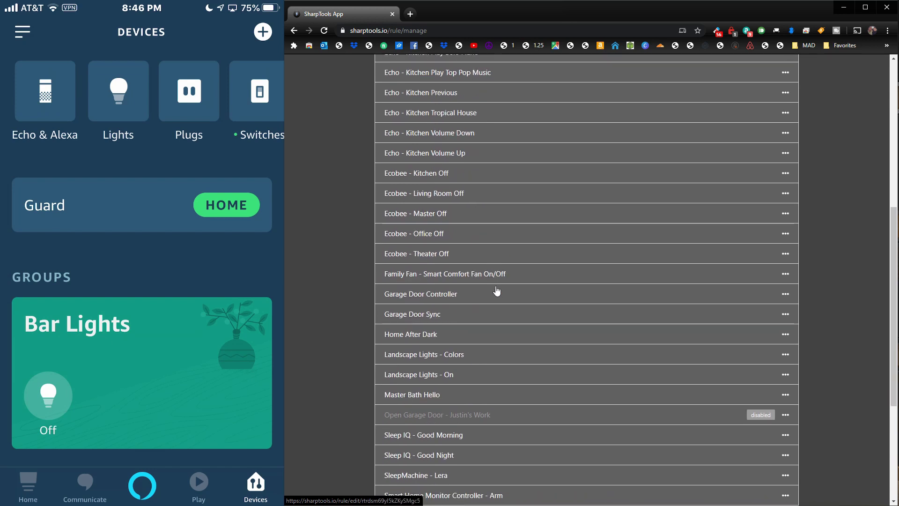
scroll(497, 291, "down", 3)
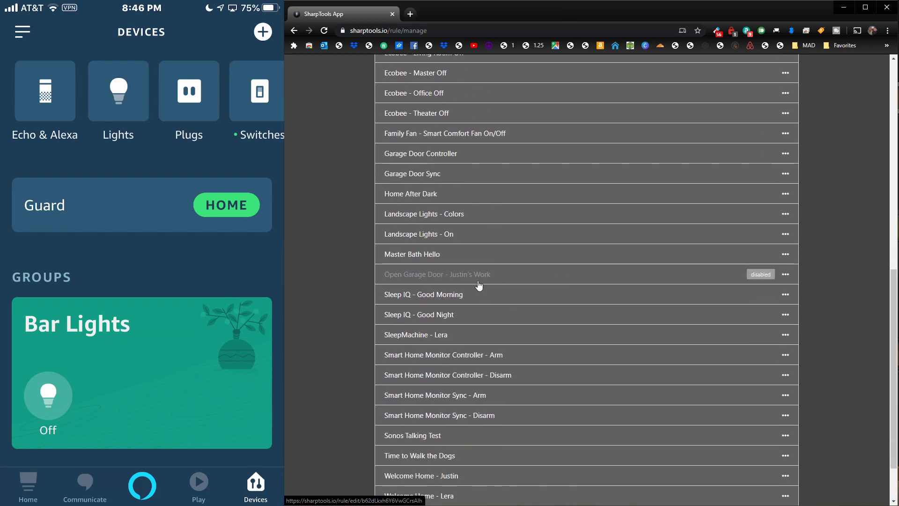
scroll(504, 285, "down", 2)
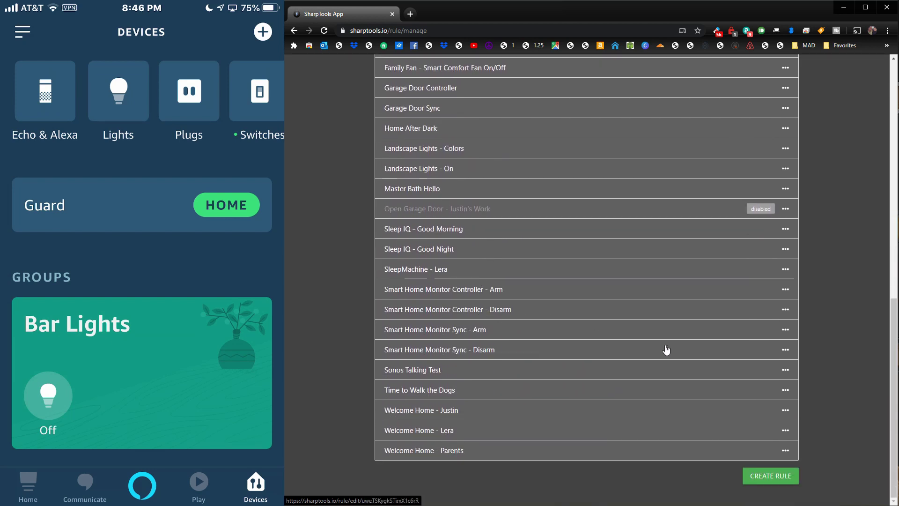
left_click(774, 477)
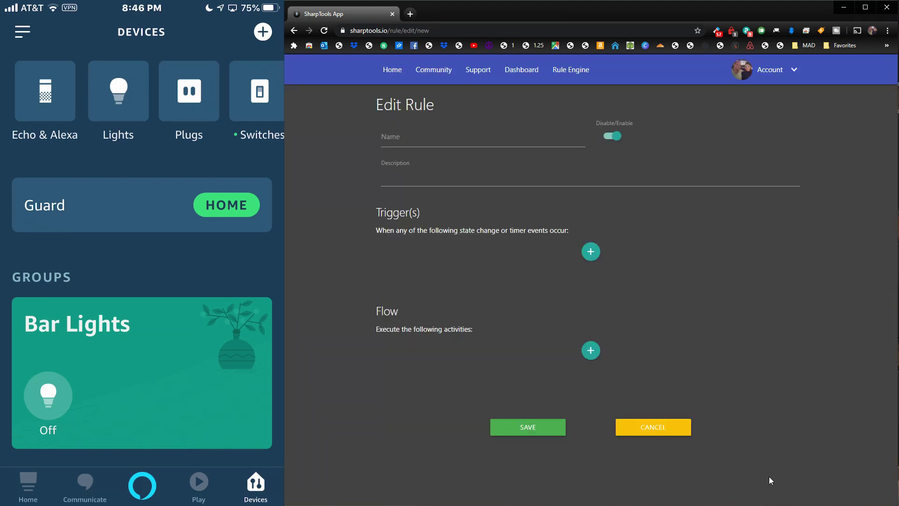
Step: Name the rule 'Multi Room Audio Test' and describe it 'Play on Downstairs Coommon Group'
left_click(417, 140)
type("Multi Room Audio Test")
left_click(463, 177)
type("Play on")
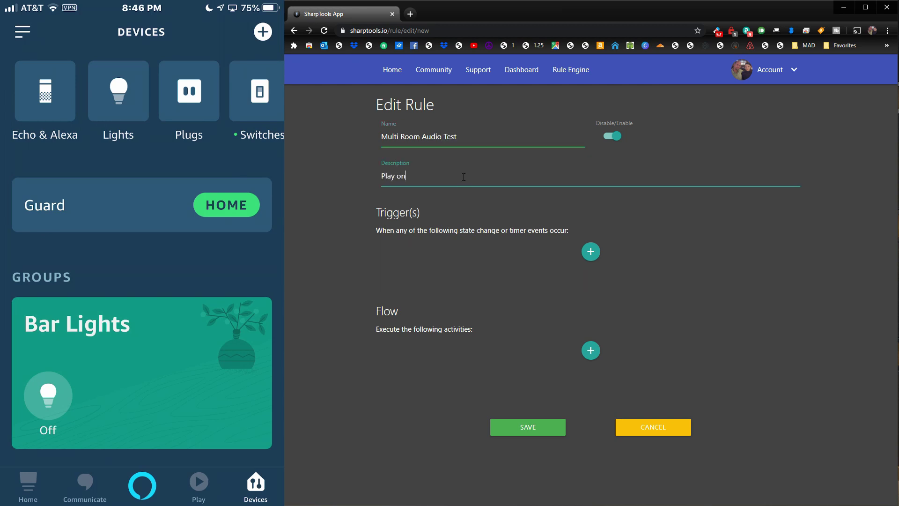
type(" Downstairs Coommon Group")
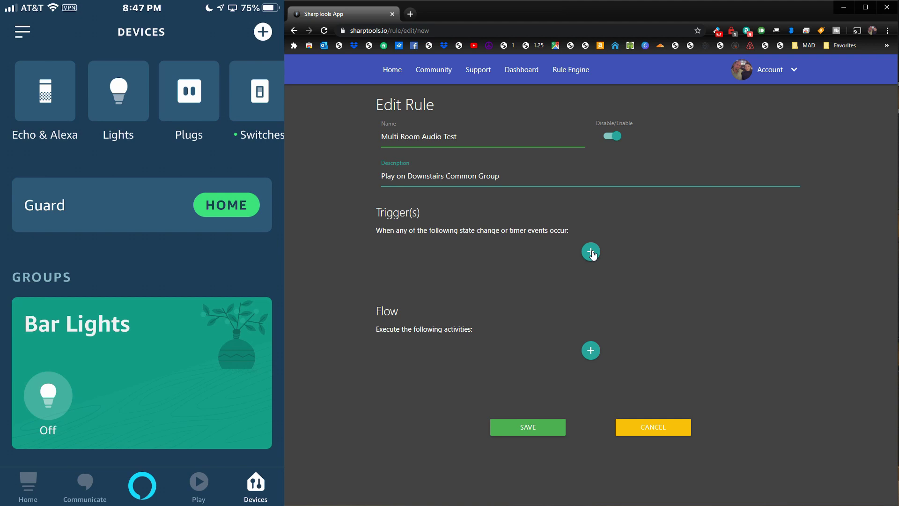
left_click(591, 253)
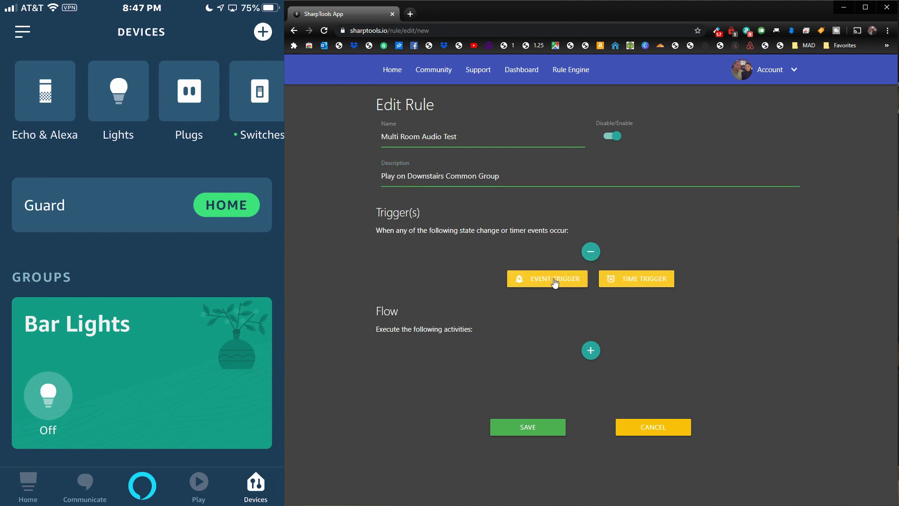
Step: Add and save a device event trigger: *SharpTools Run* switch changes to on
left_click(554, 281)
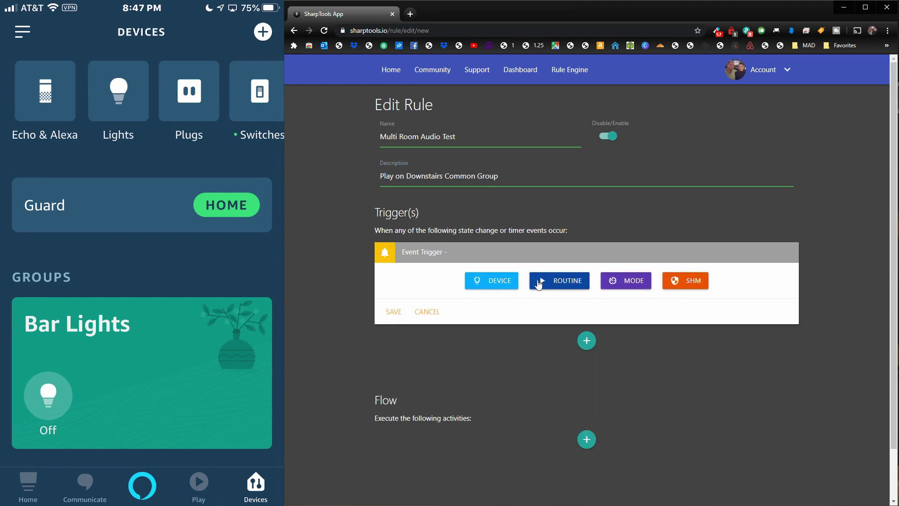
left_click(494, 285)
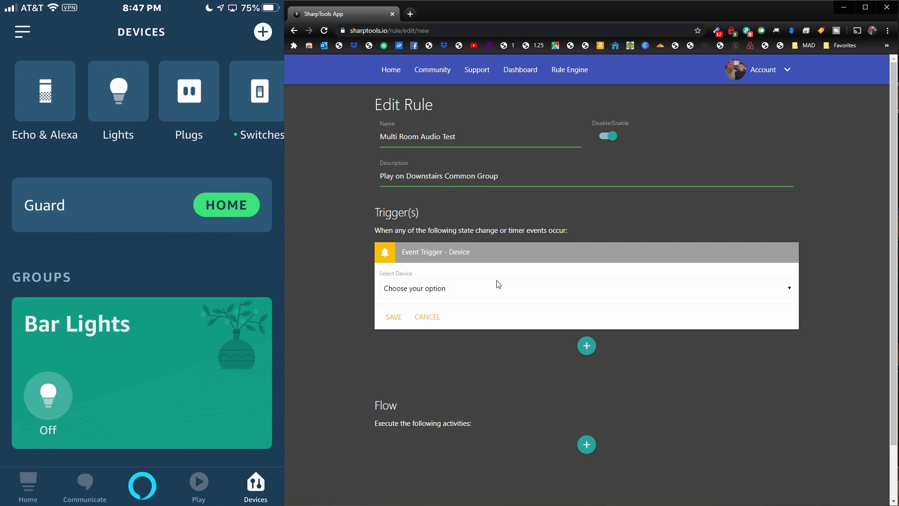
left_click(455, 291)
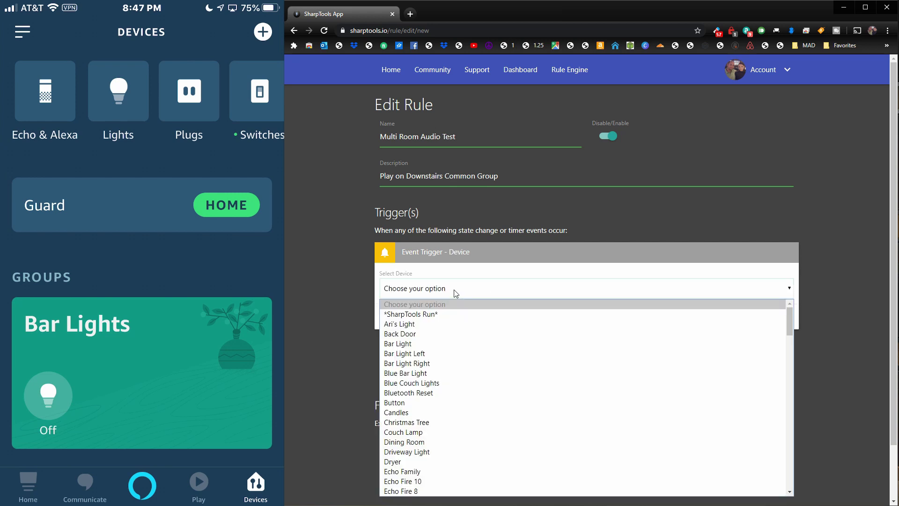
left_click(418, 315)
left_click(414, 319)
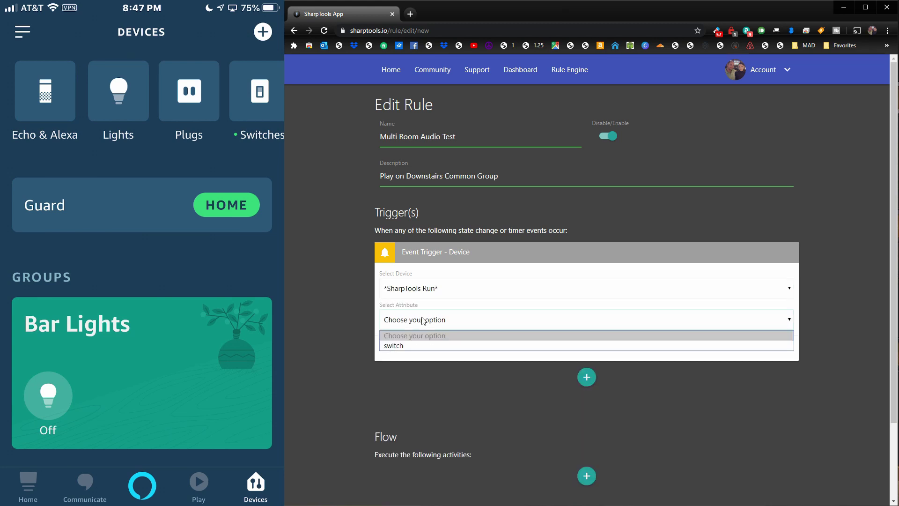
left_click(403, 344)
left_click(418, 352)
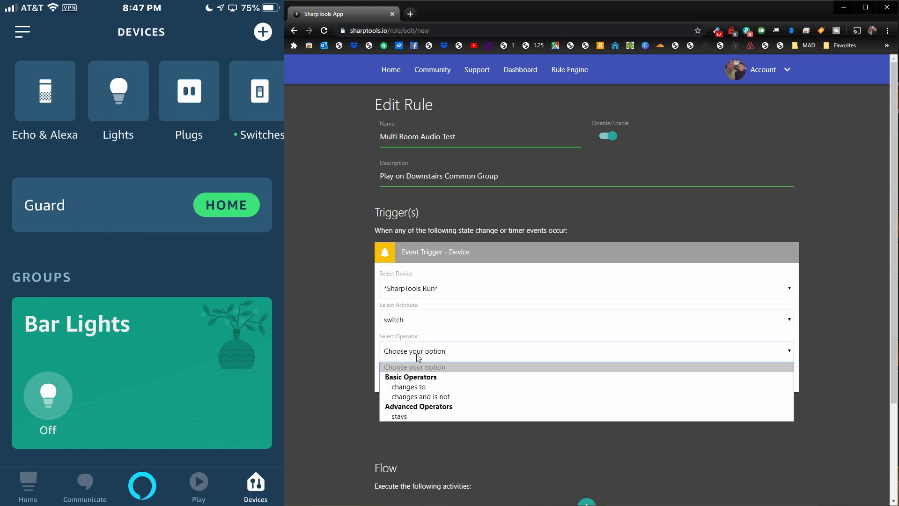
left_click(419, 387)
left_click(418, 384)
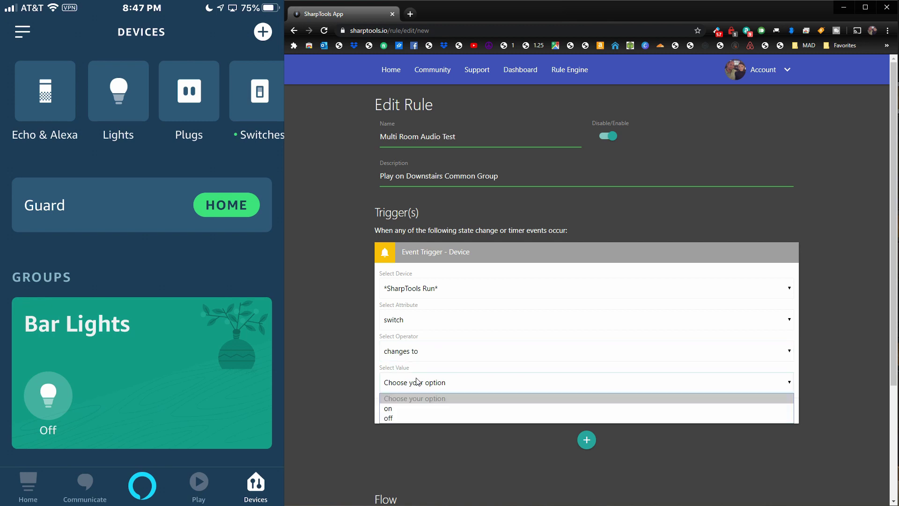
left_click(398, 406)
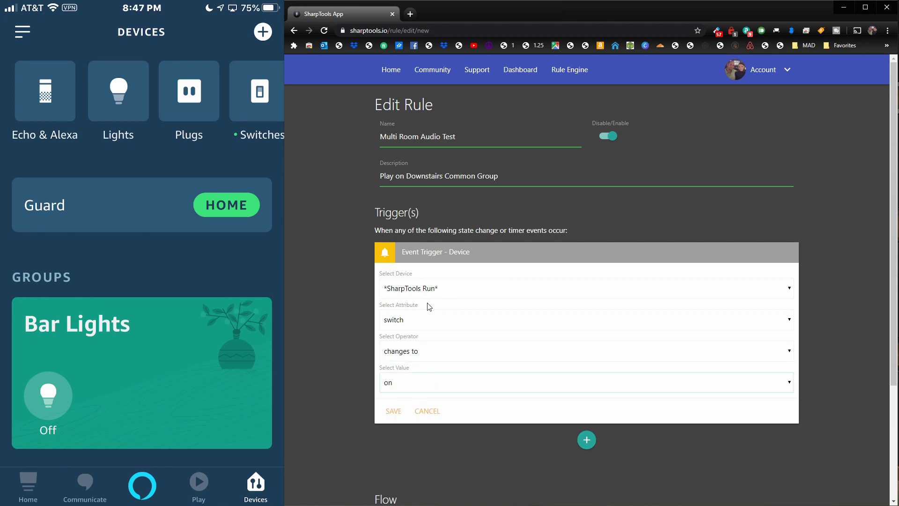
scroll(454, 296, "down", 2)
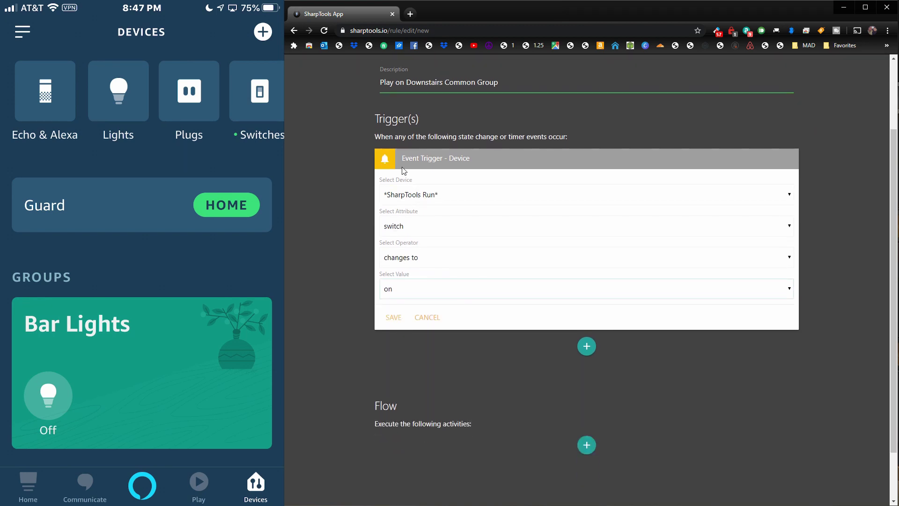
left_click(393, 317)
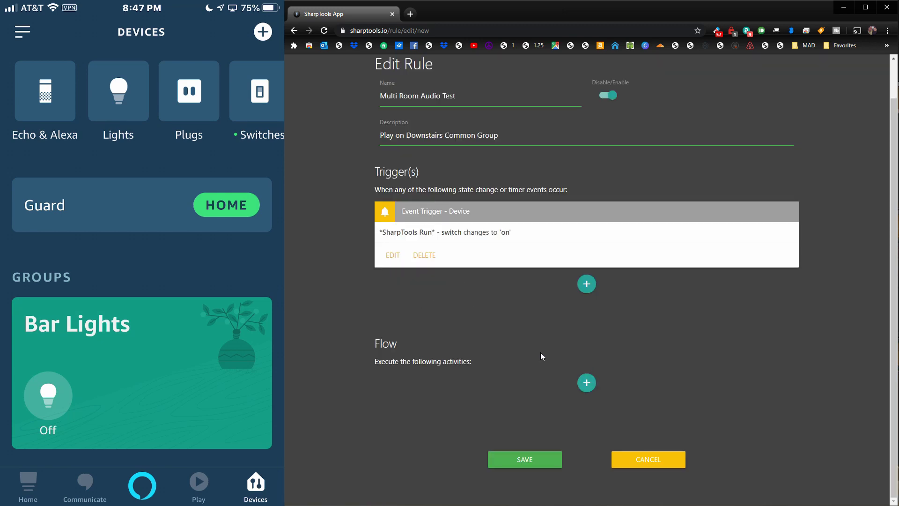
Step: Add a device action to the rule's flow targeting Echo Foyer
left_click(587, 383)
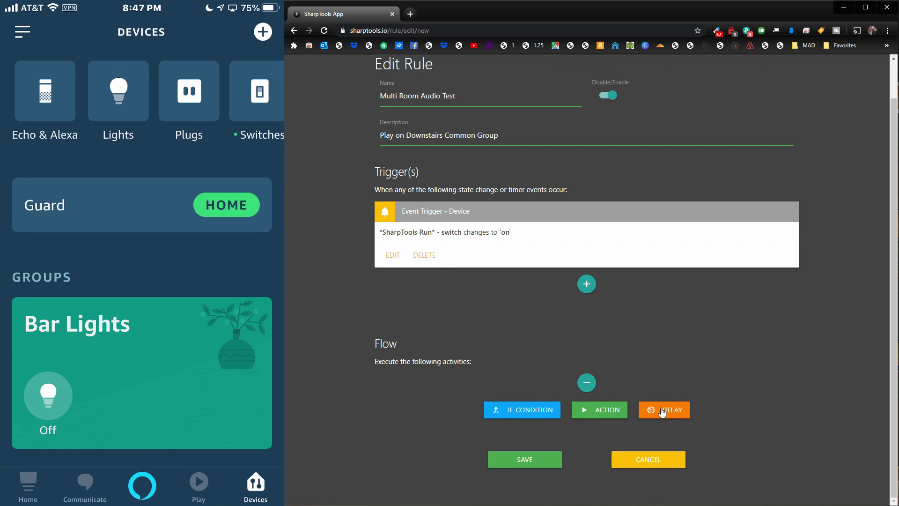
left_click(603, 414)
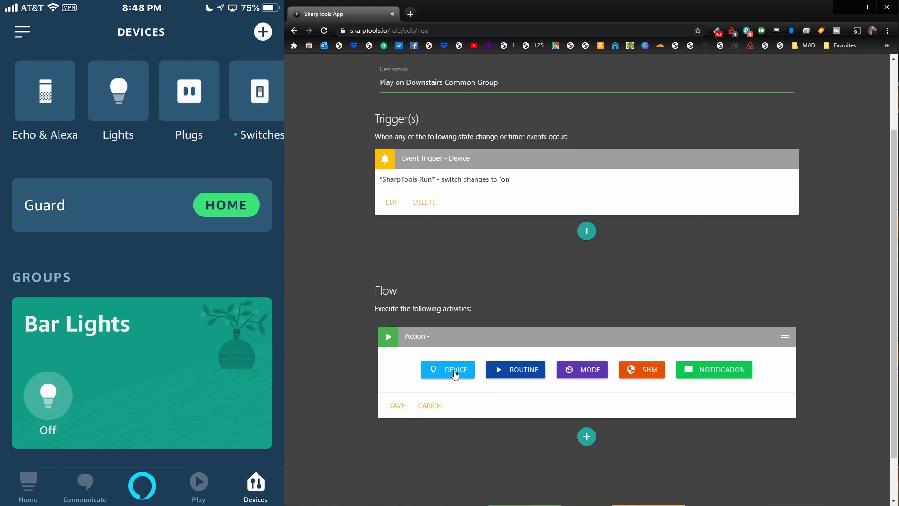
left_click(454, 374)
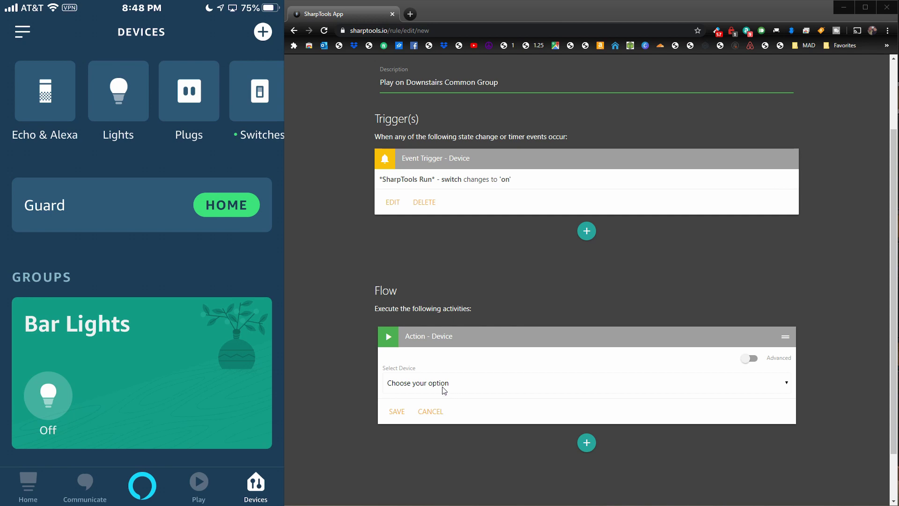
left_click(458, 386)
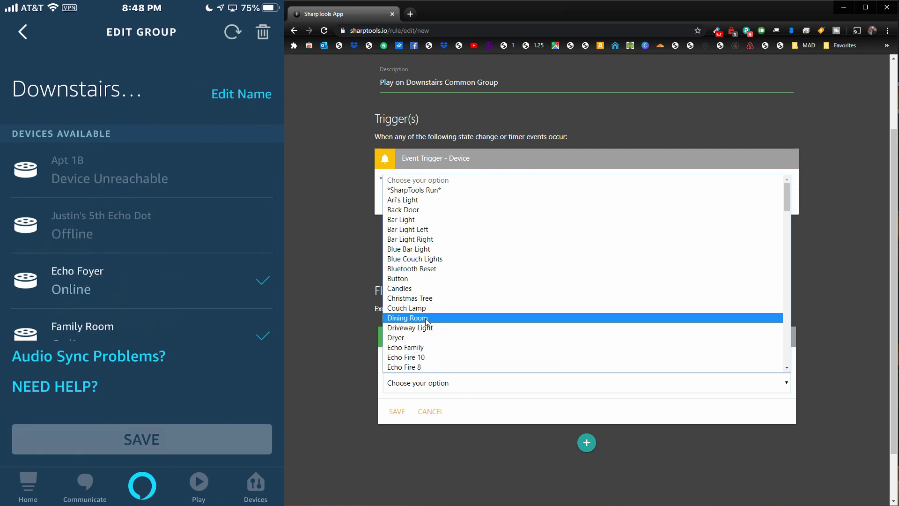
scroll(426, 321, "down", 3)
scroll(419, 316, "down", 3)
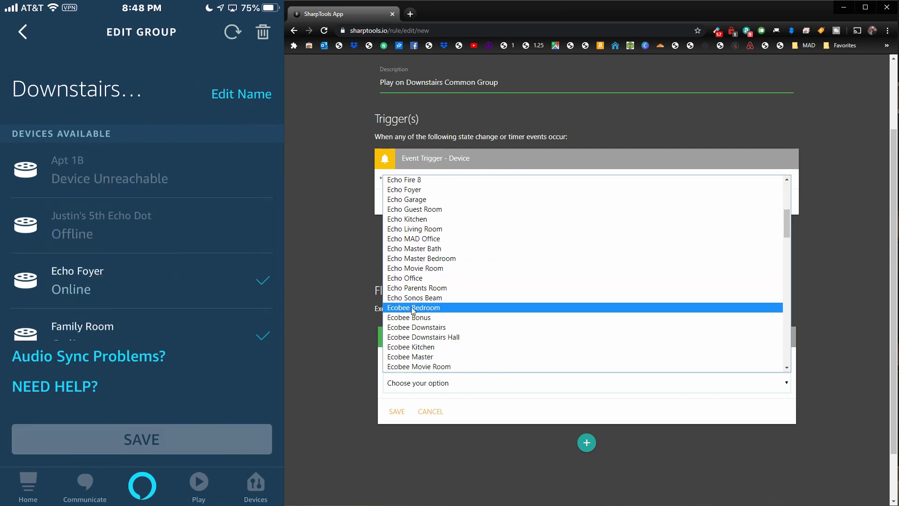
left_click(415, 190)
Step: Choose searchAmazonMusic as the Echo Foyer command and confirm it
left_click(426, 414)
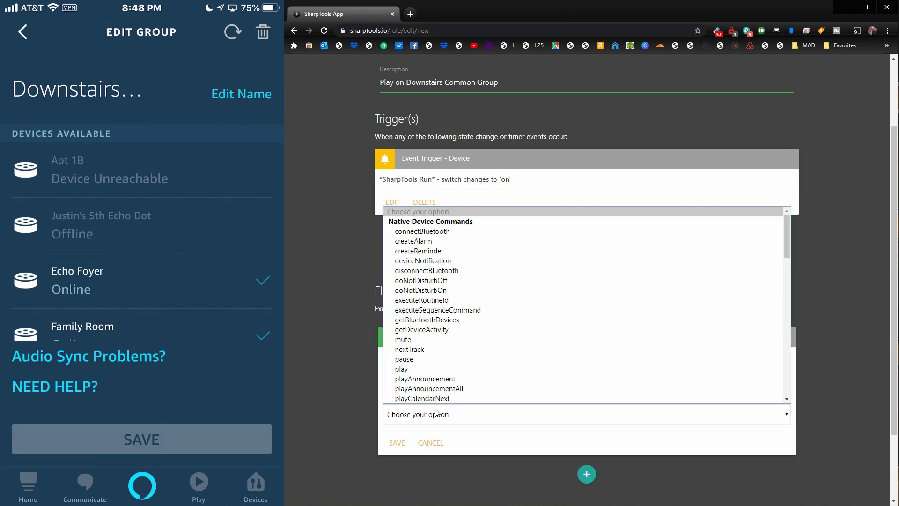
scroll(440, 367, "down", 6)
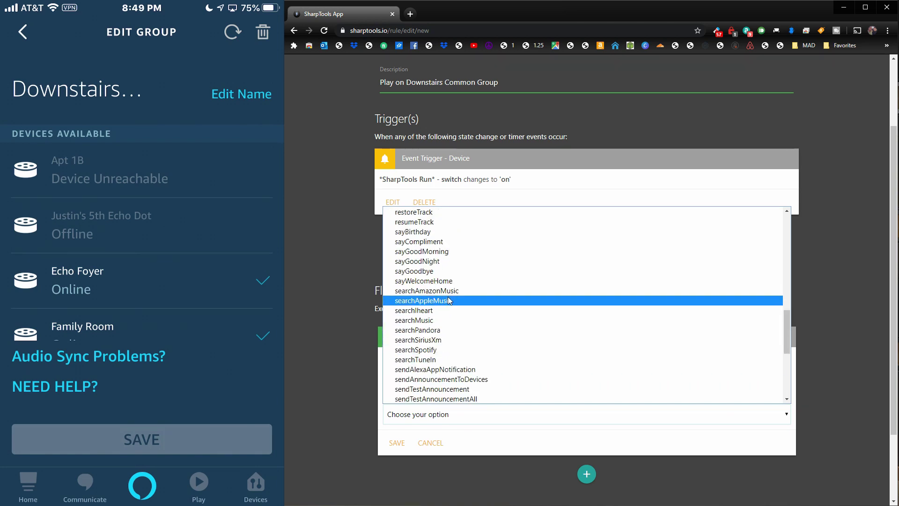
left_click(435, 297)
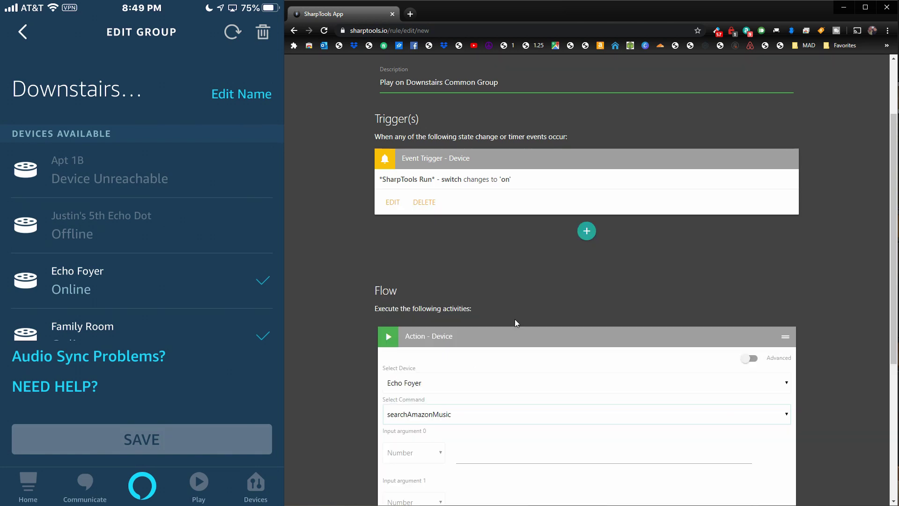
scroll(449, 380, "down", 1)
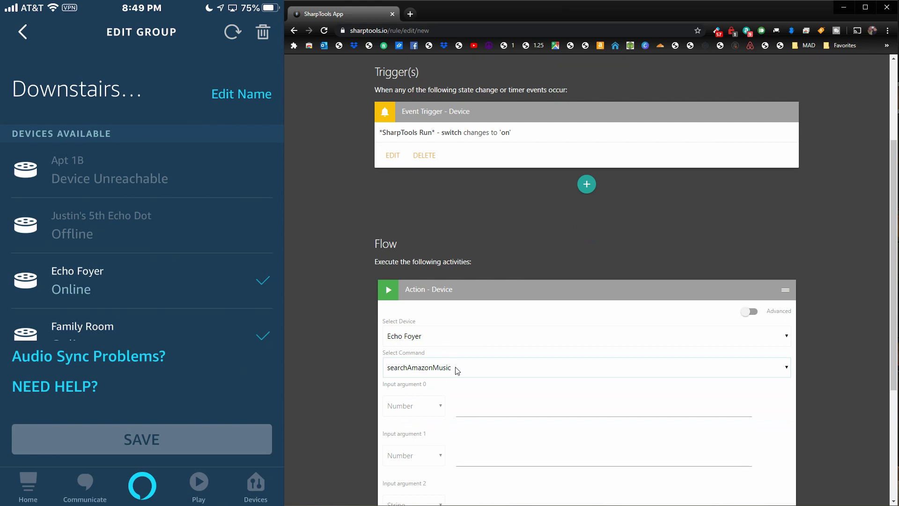
left_click(452, 368)
scroll(436, 316, "down", 6)
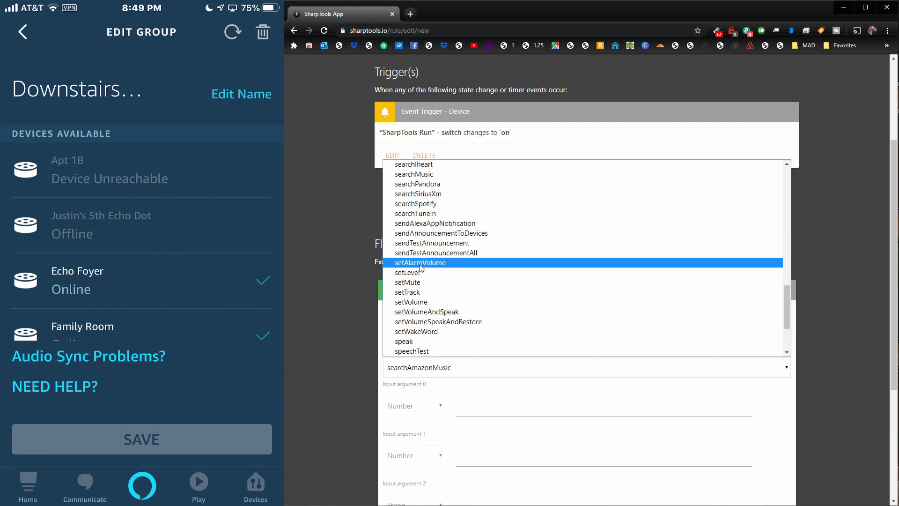
scroll(437, 255, "up", 3)
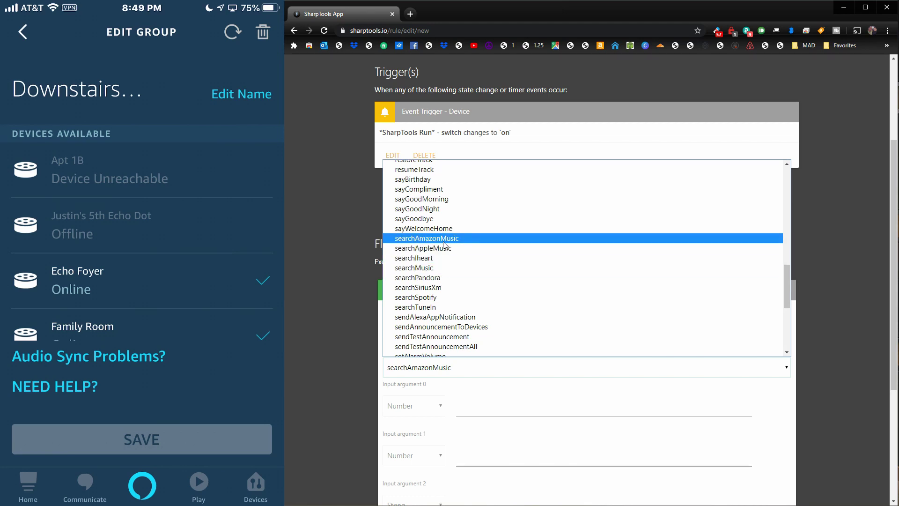
left_click(431, 240)
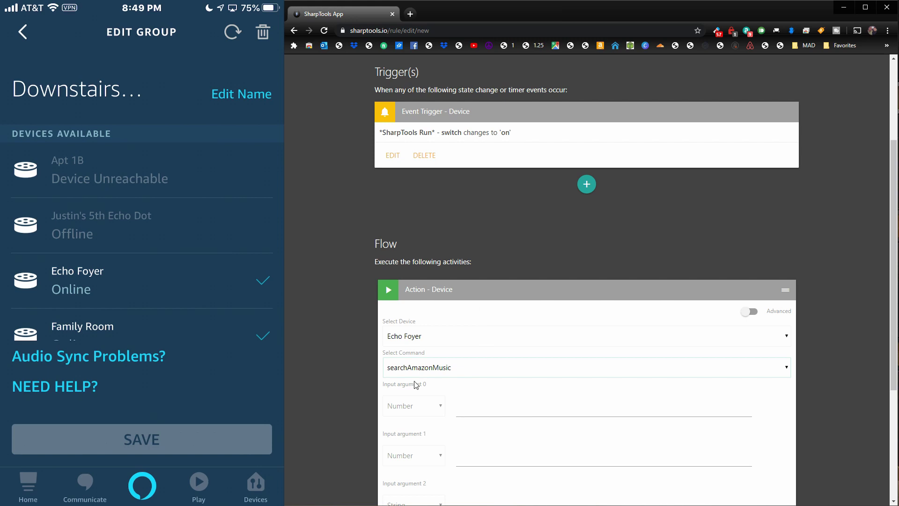
Step: Enable Advanced arguments, remove both Number inputs, and focus the remaining String value field
scroll(429, 411, "down", 2)
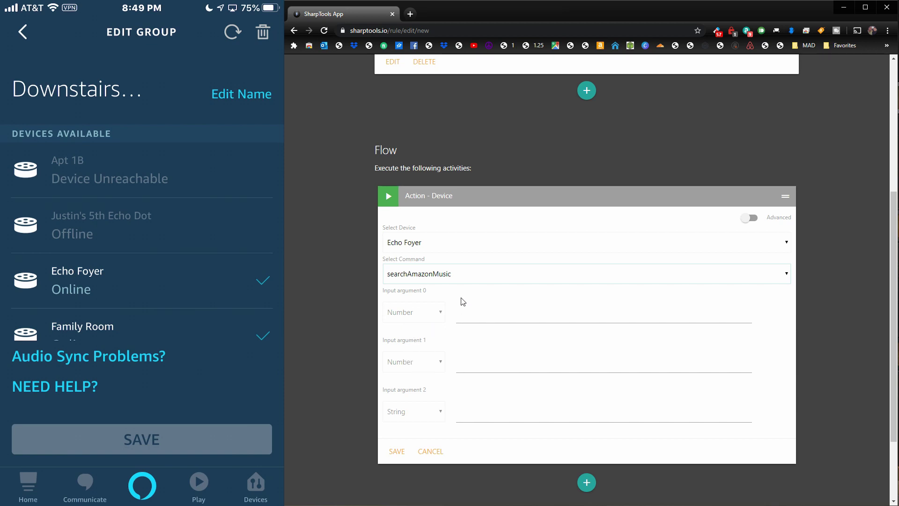
left_click(749, 219)
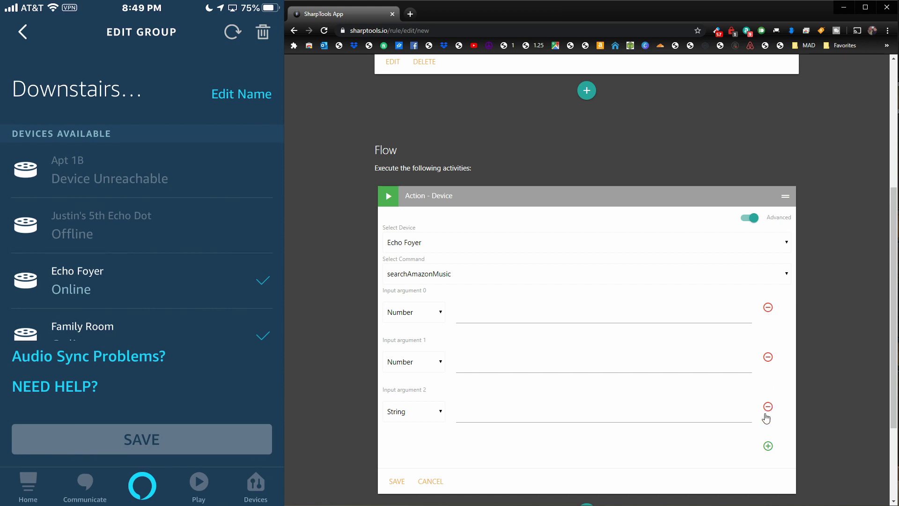
left_click(767, 308)
left_click(768, 308)
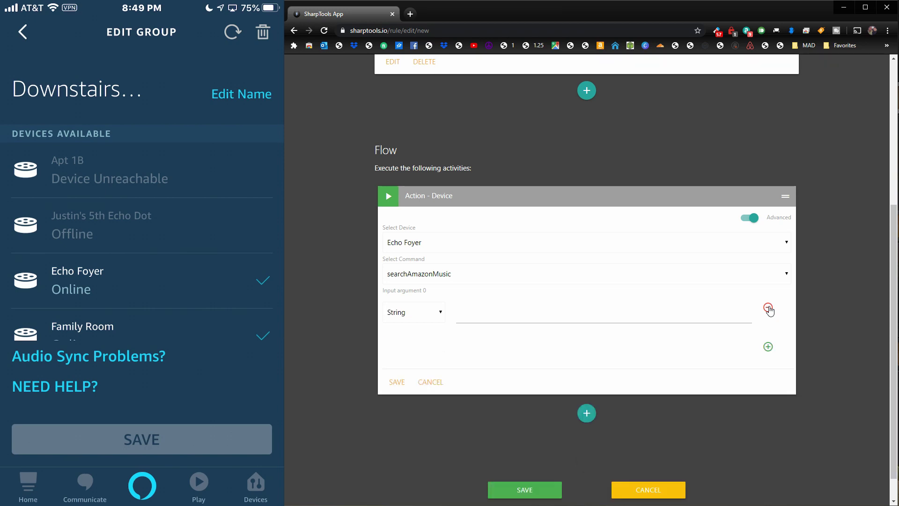
left_click(457, 312)
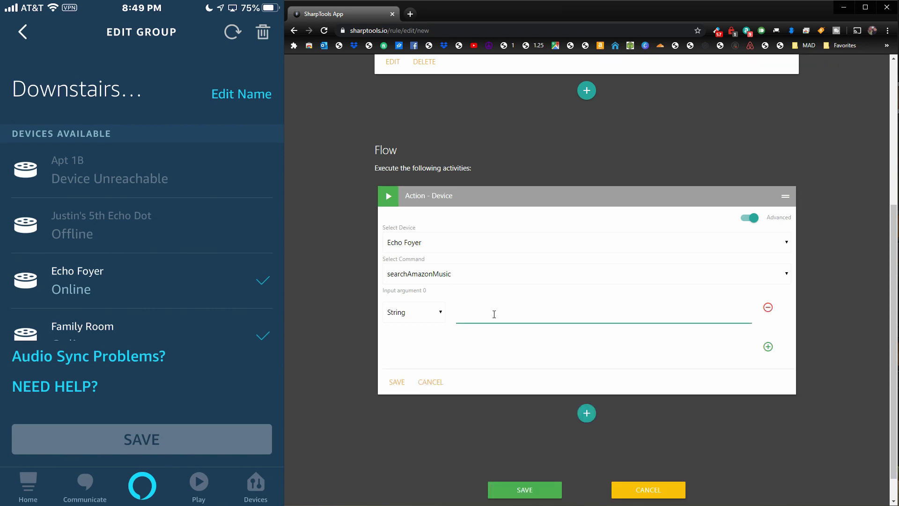
Step: Enter 'Popular Music on Downstairs Common' as the String argument
type("Popular Music on D")
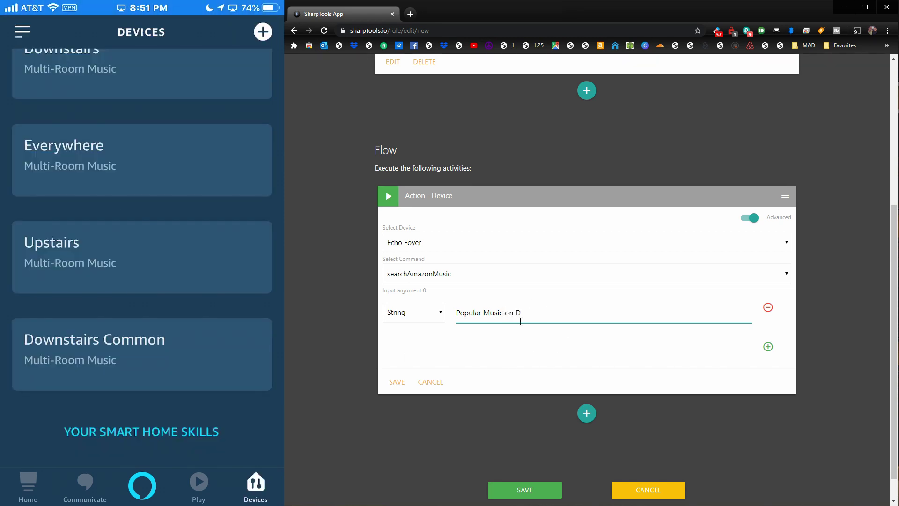
type("owns")
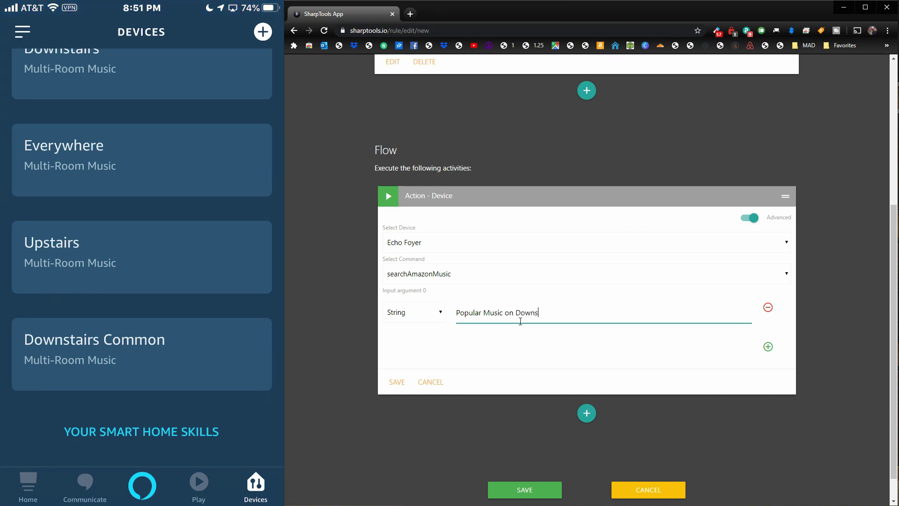
type("tairs Common")
Step: Save the Echo Foyer action, update it after the warning, then save the whole rule
left_click(397, 382)
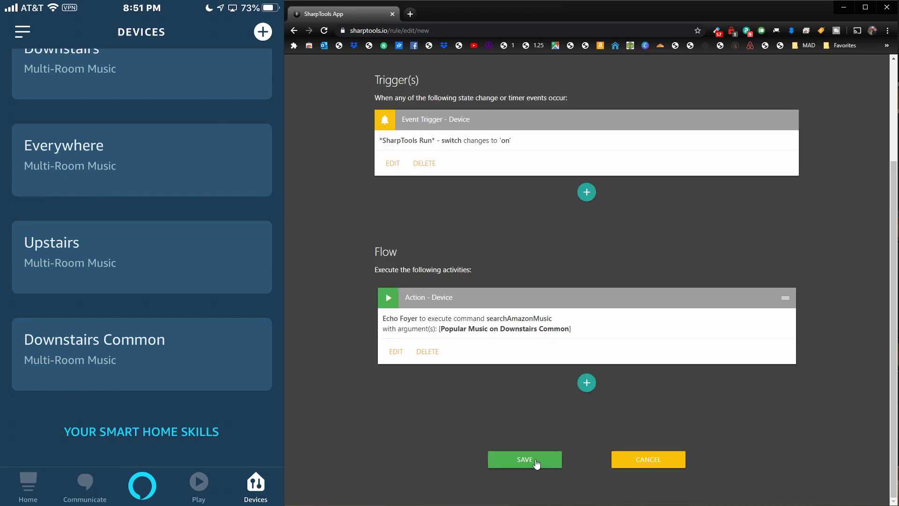
left_click(396, 352)
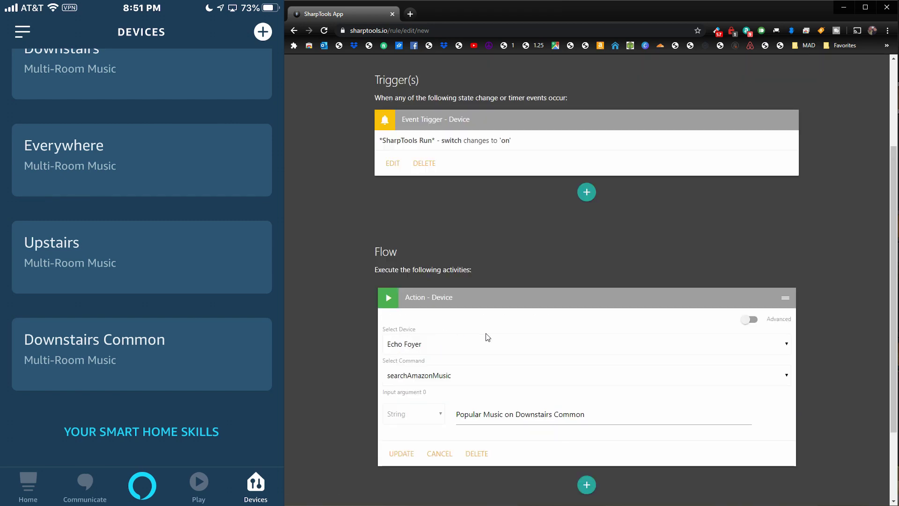
scroll(487, 332, "down", 2)
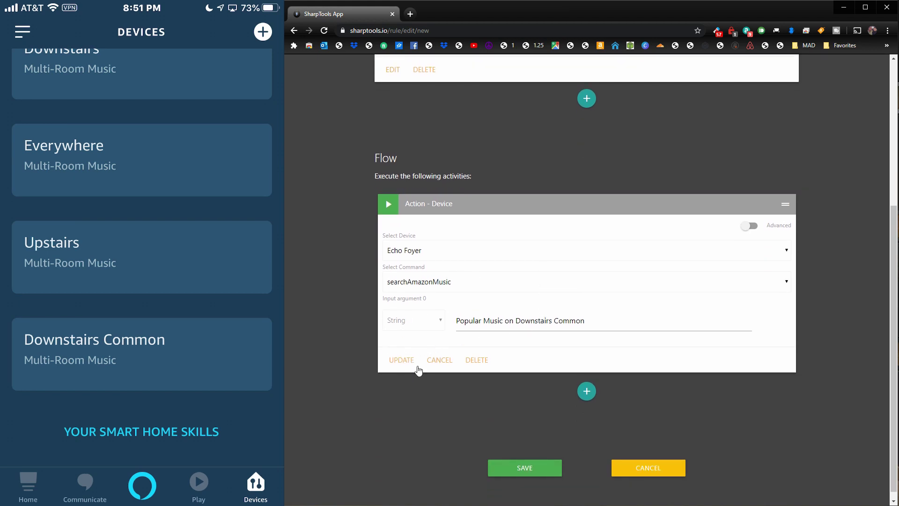
left_click(522, 468)
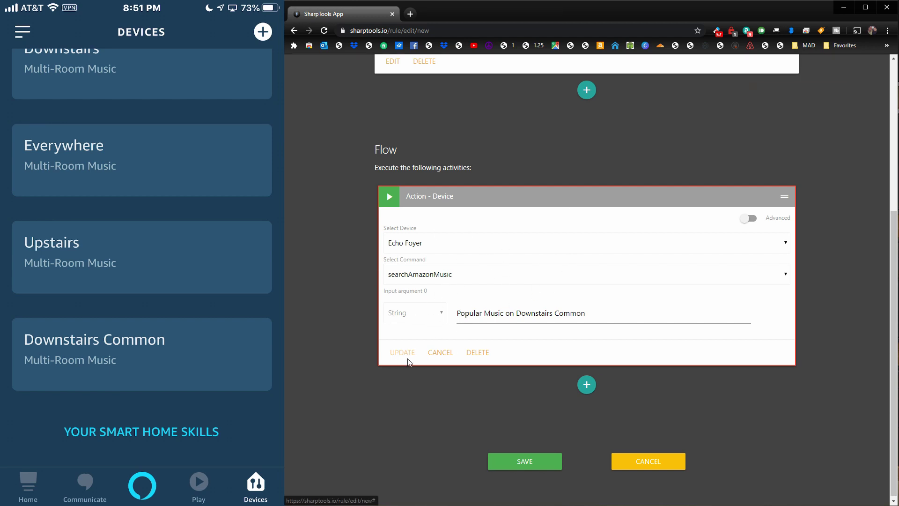
scroll(435, 275, "up", 4)
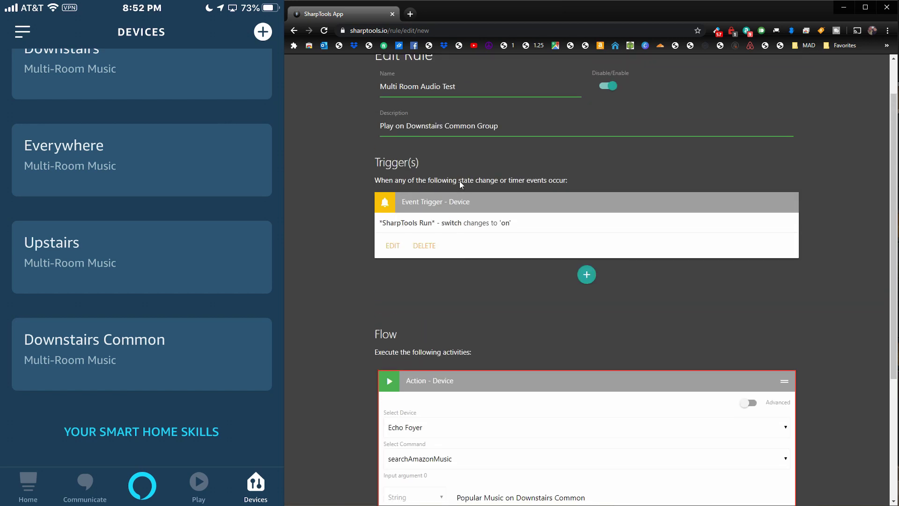
scroll(404, 185, "down", 3)
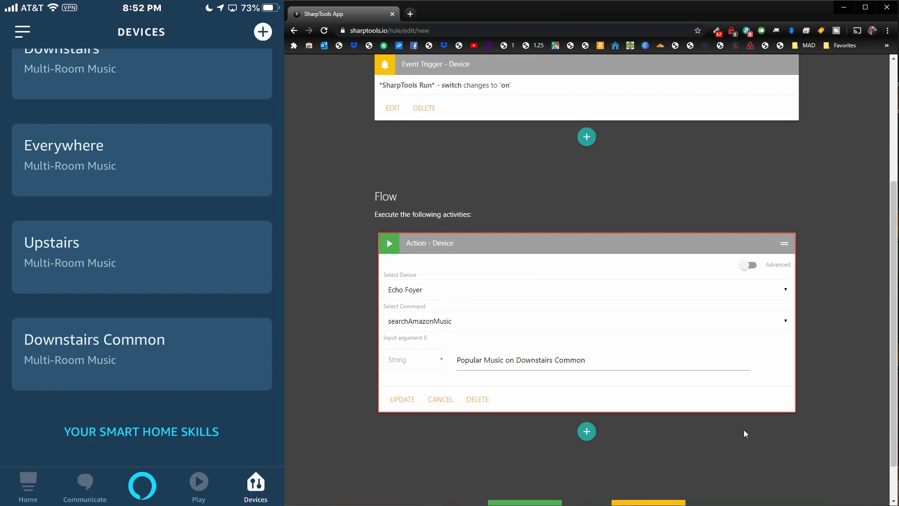
left_click(403, 399)
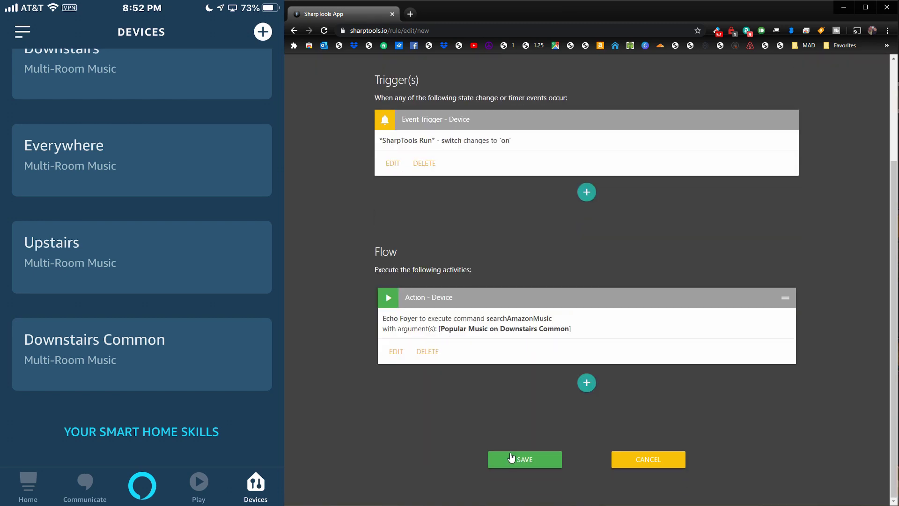
left_click(526, 460)
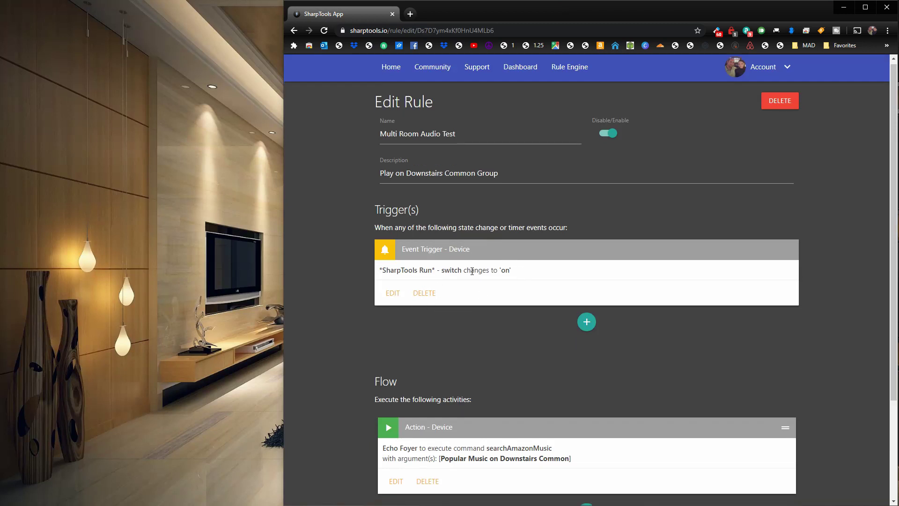
scroll(491, 300, "down", 3)
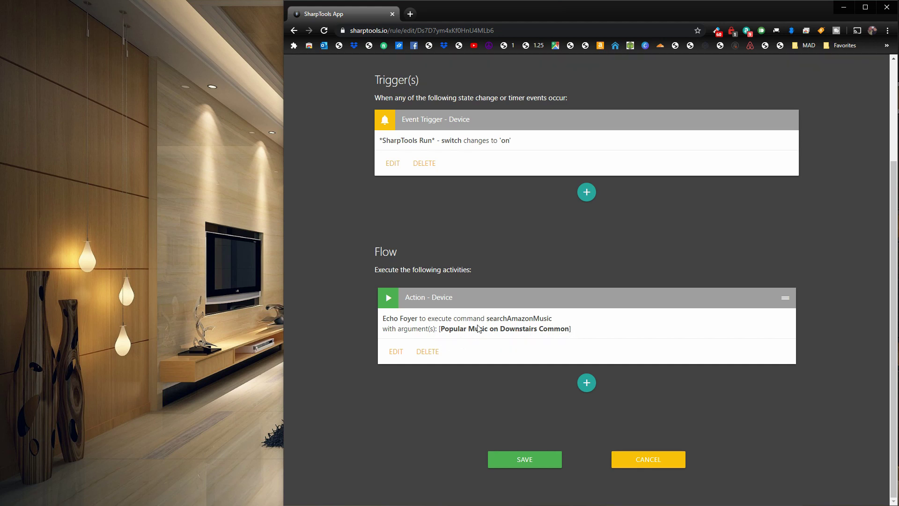
scroll(436, 191, "up", 1)
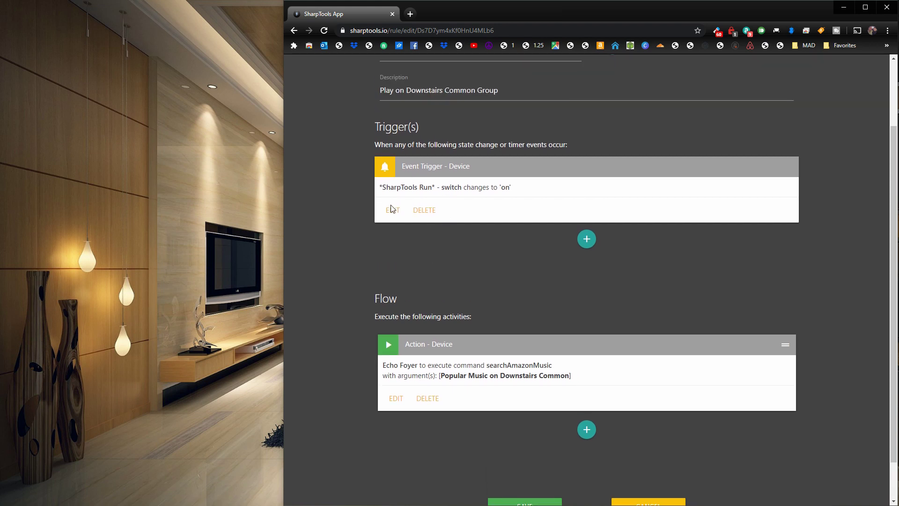